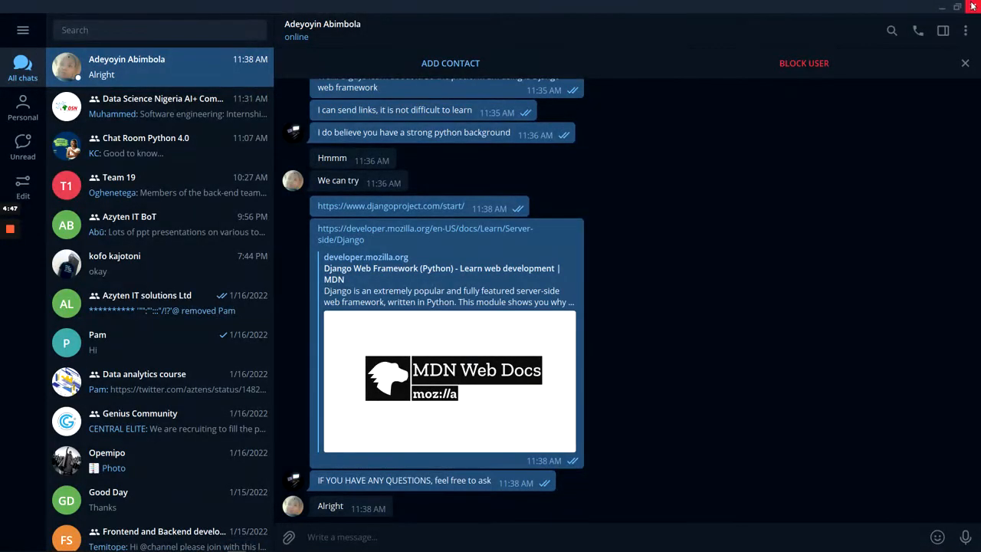
- Close the chat window, switch to the sampledatahockey workbook in Excel and clear the Women/Men by USA/CANADA counts in R13:S14
left_click(972, 5)
left_click(718, 298)
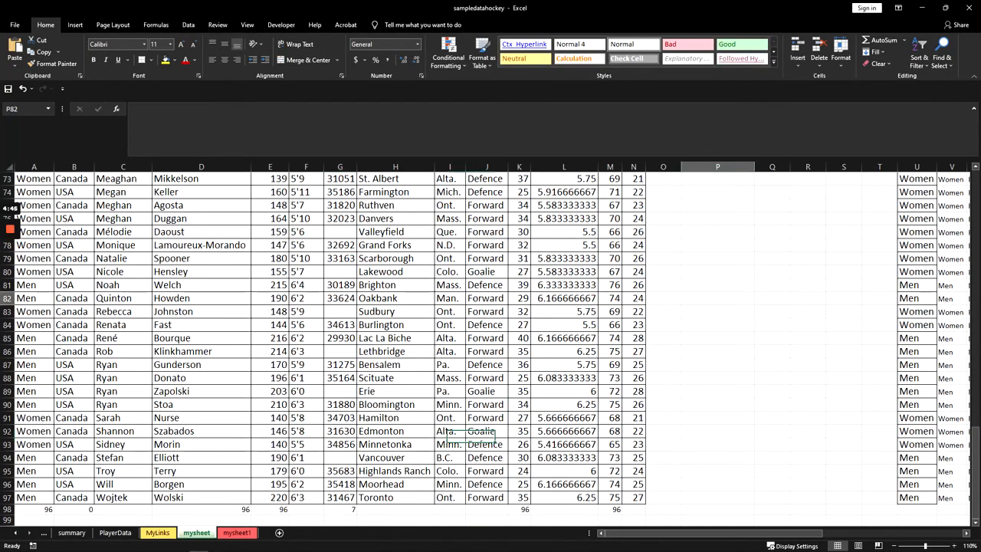
scroll(717, 298, "up", 20)
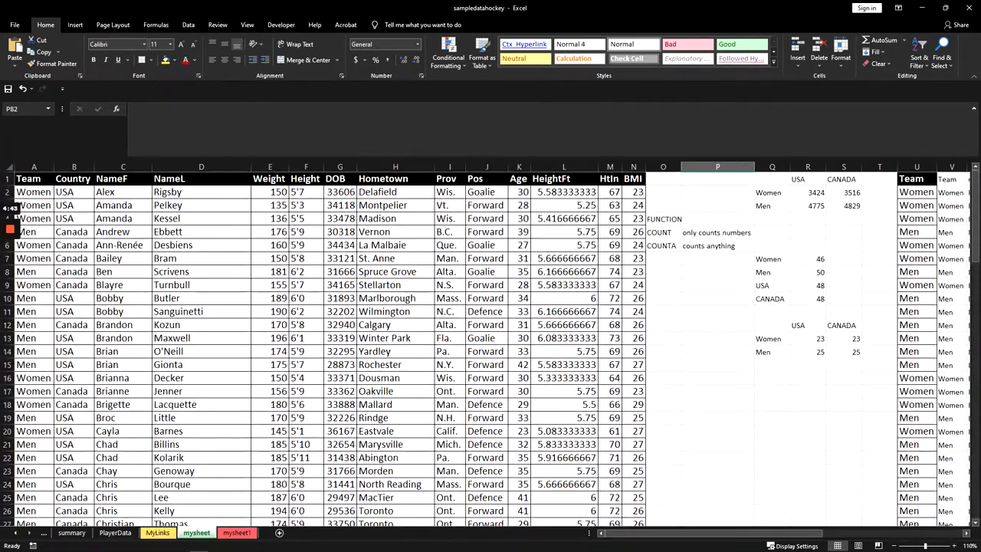
left_click_drag(808, 338, 844, 352)
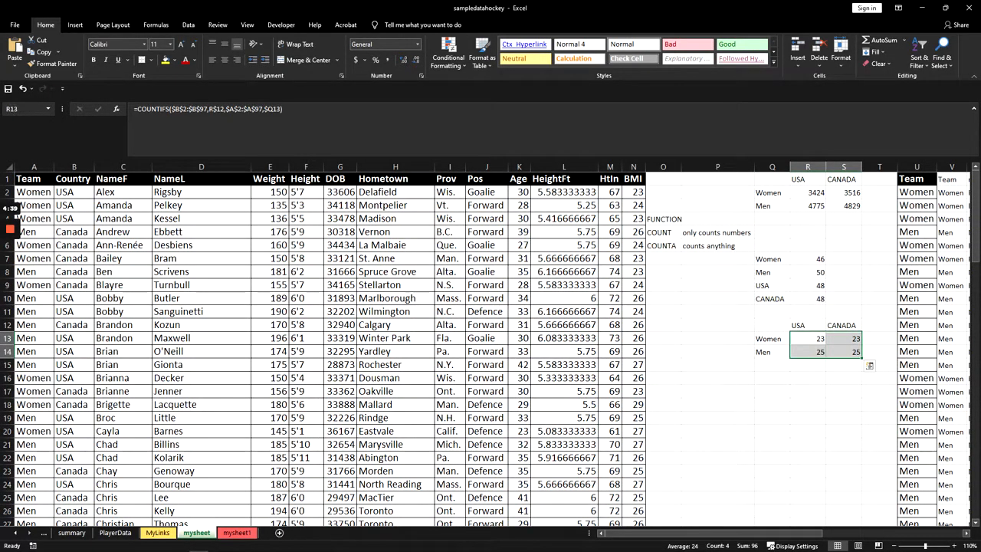
key("Delete")
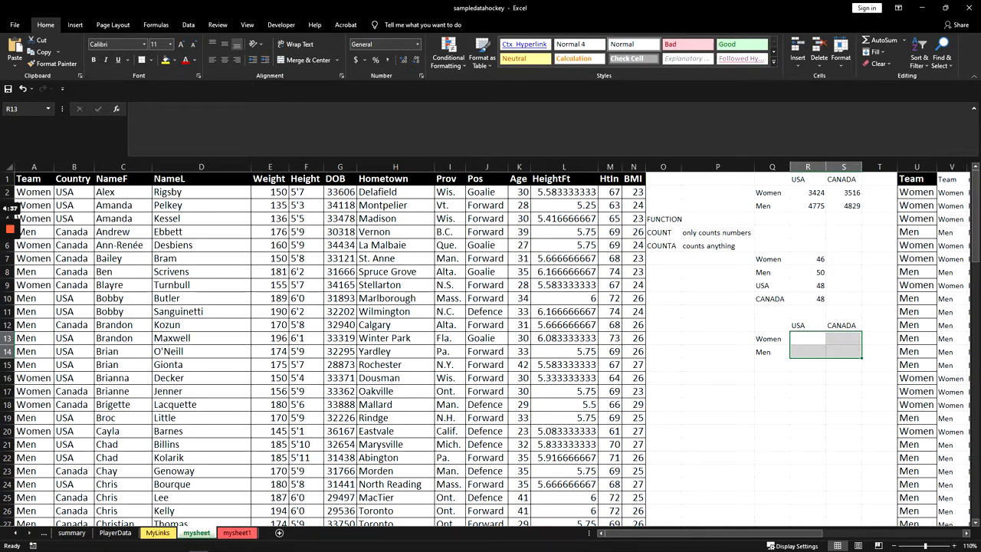
left_click(808, 339)
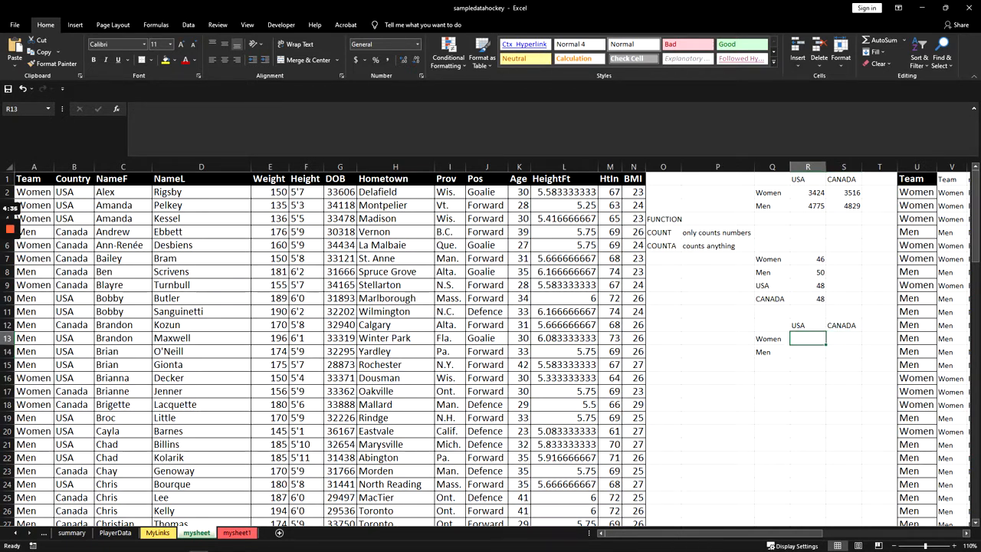
- Clear the count formulas in R7:R10 beside the Women, Men, USA and CANADA labels
left_click_drag(808, 259, 808, 298)
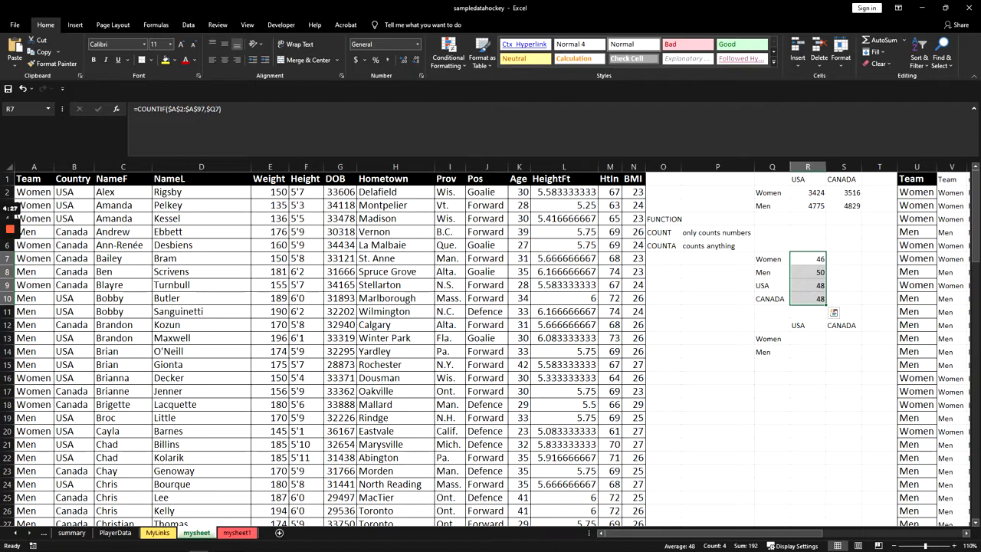
key("Delete")
left_click(808, 259)
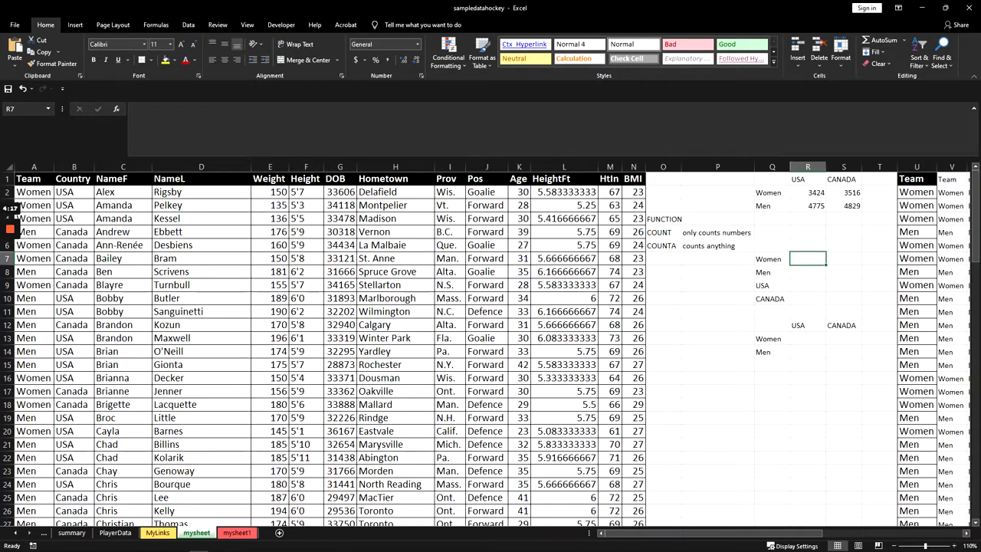
key("Left")
key("Right")
left_click_drag(772, 286, 771, 299)
left_click(808, 259)
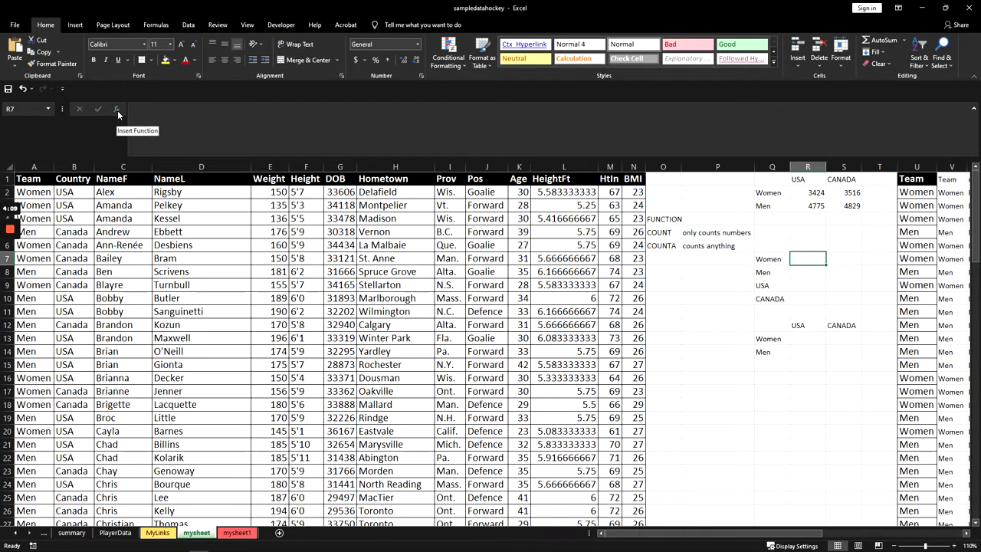
left_click_drag(772, 259, 774, 299)
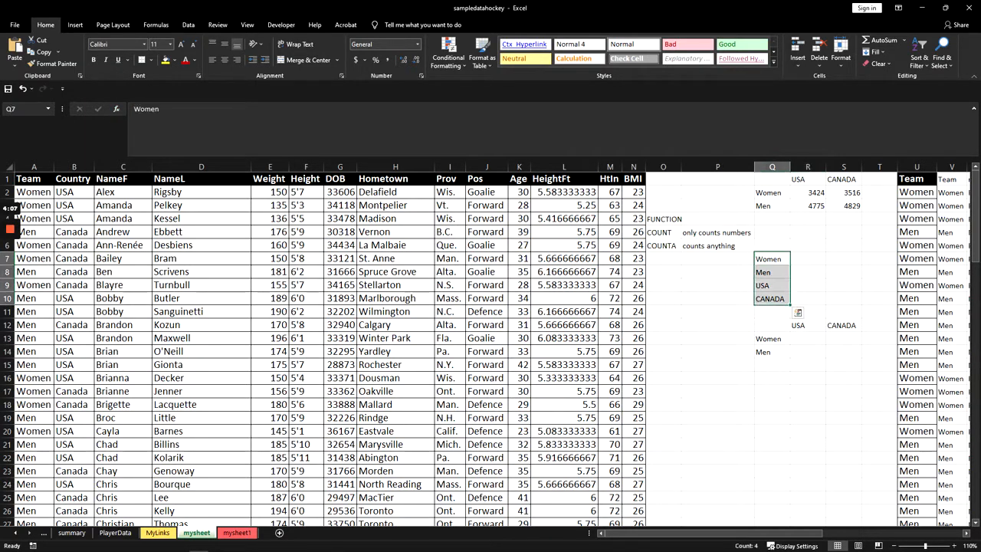
- Search the function list for count and insert the COUNTIF function in cell R7
left_click(807, 259)
left_click(118, 109)
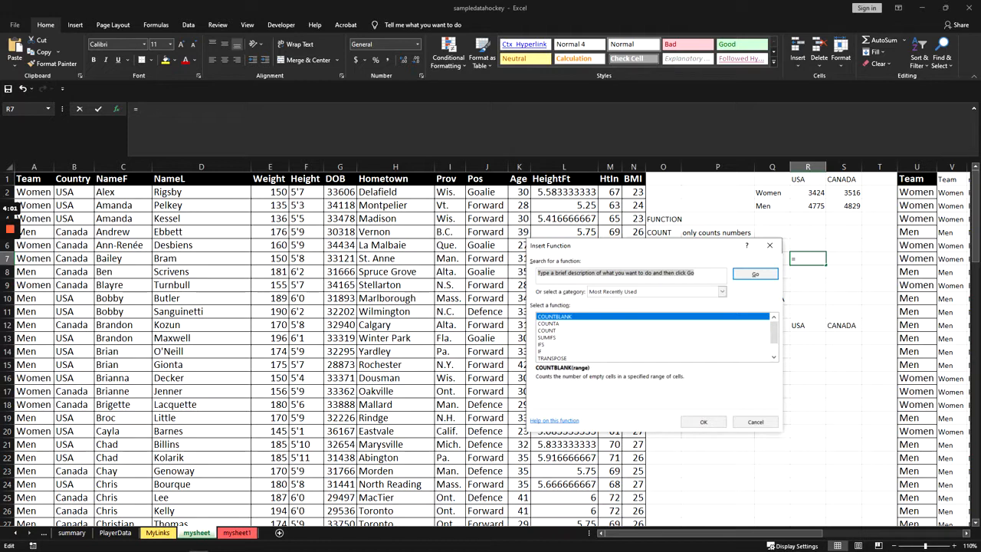
type("count")
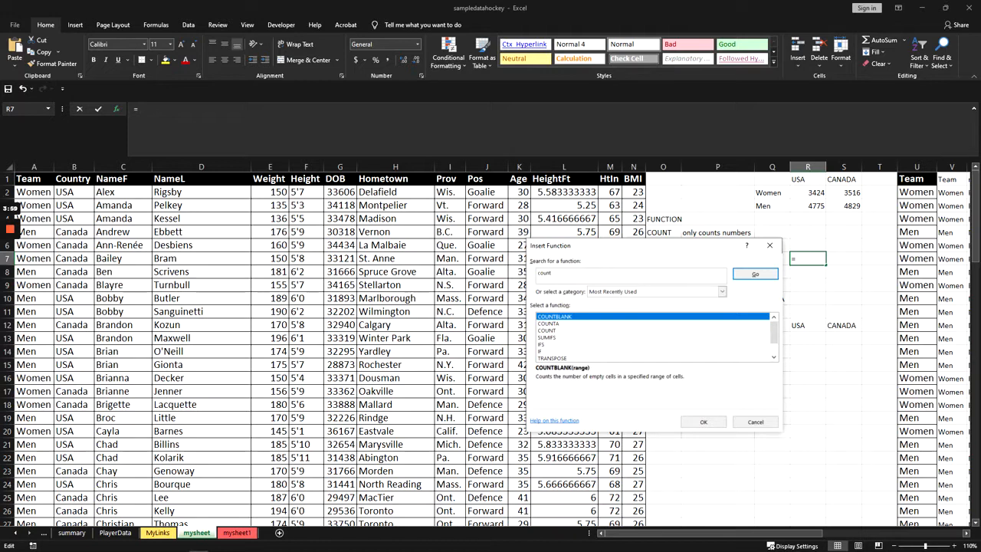
key("Return")
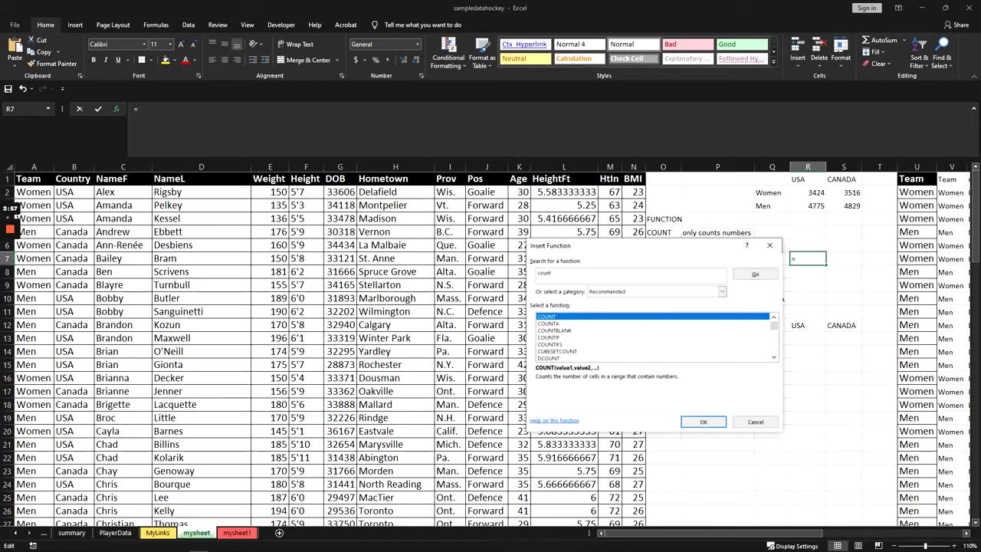
left_click(549, 337)
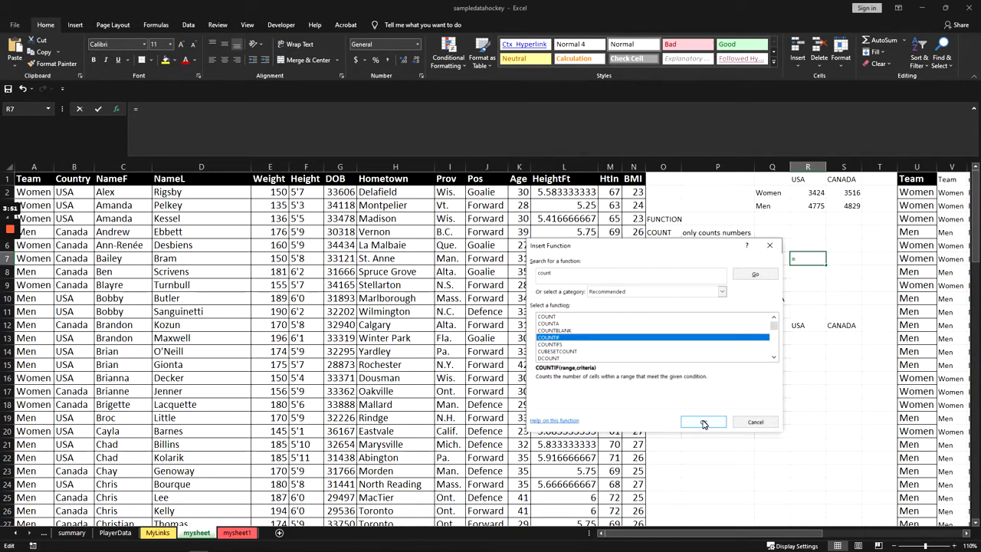
left_click(703, 422)
- Complete the COUNTIF in R7 with the Team range A2:A97 and the Women label in Q7 as criteria
left_click_drag(629, 274, 678, 276)
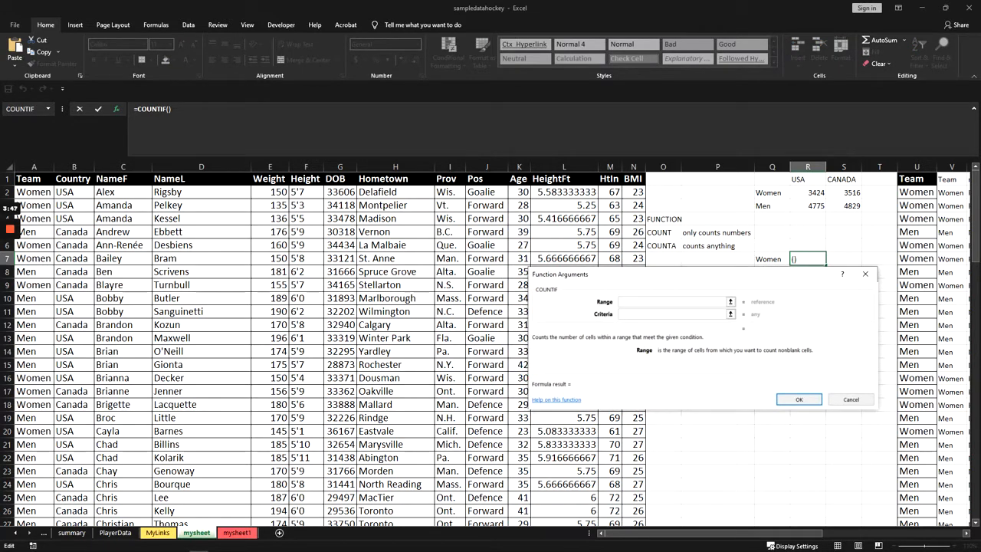
left_click(33, 192)
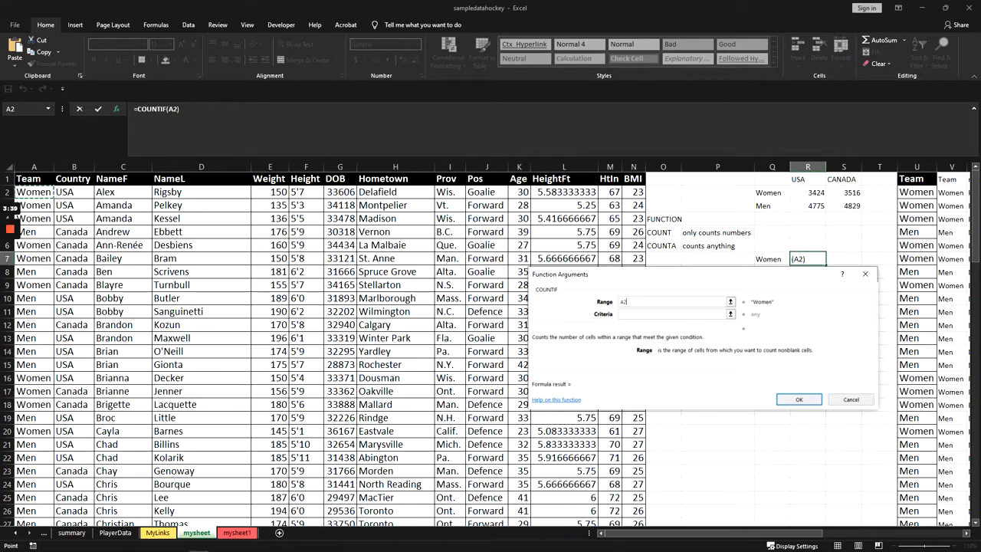
key("ctrl+shift+Down")
key("shift+Up")
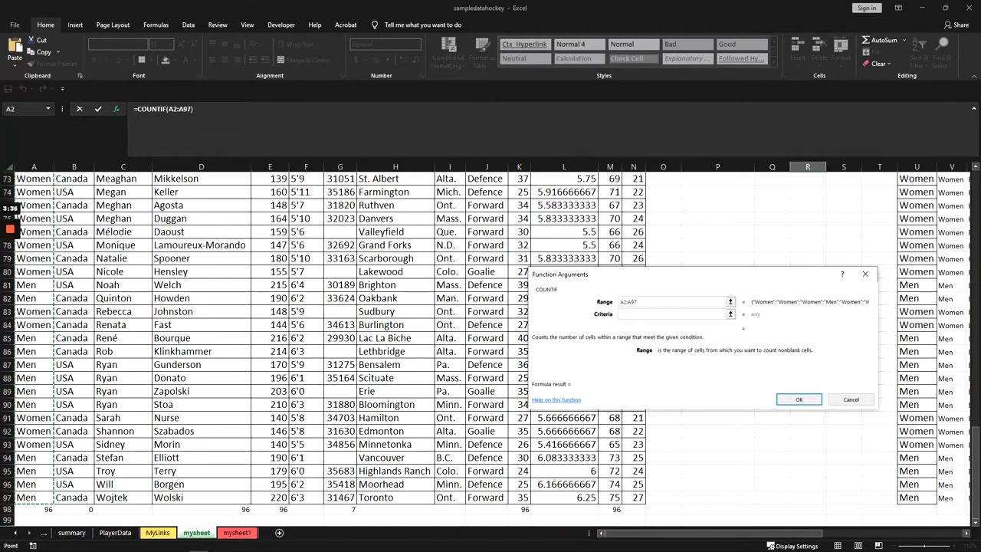
key("Tab")
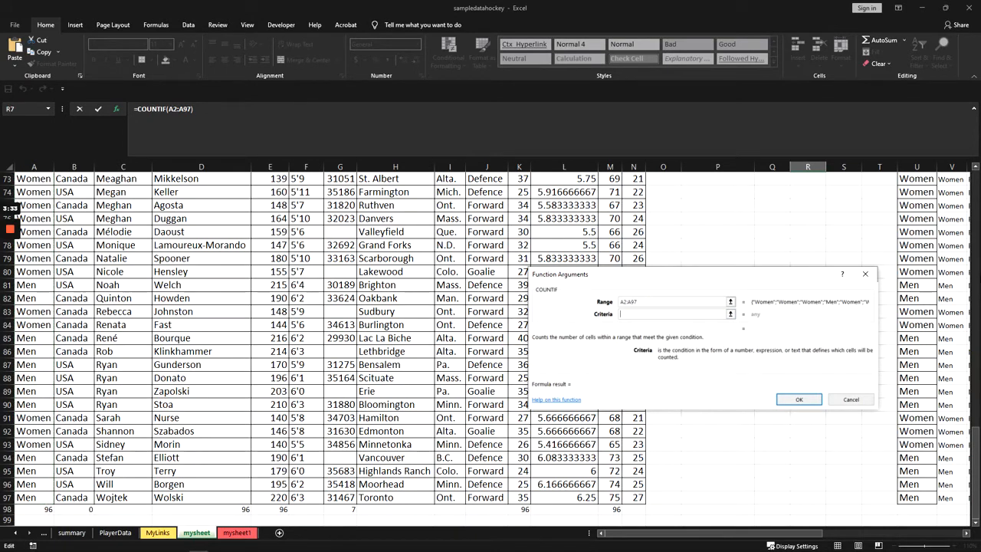
left_click_drag(976, 431, 978, 191)
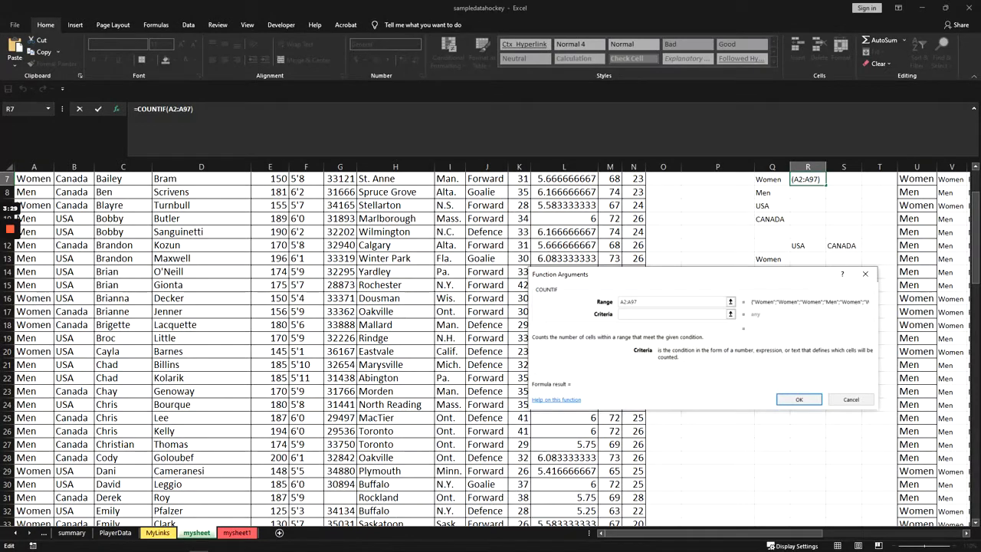
left_click(769, 179)
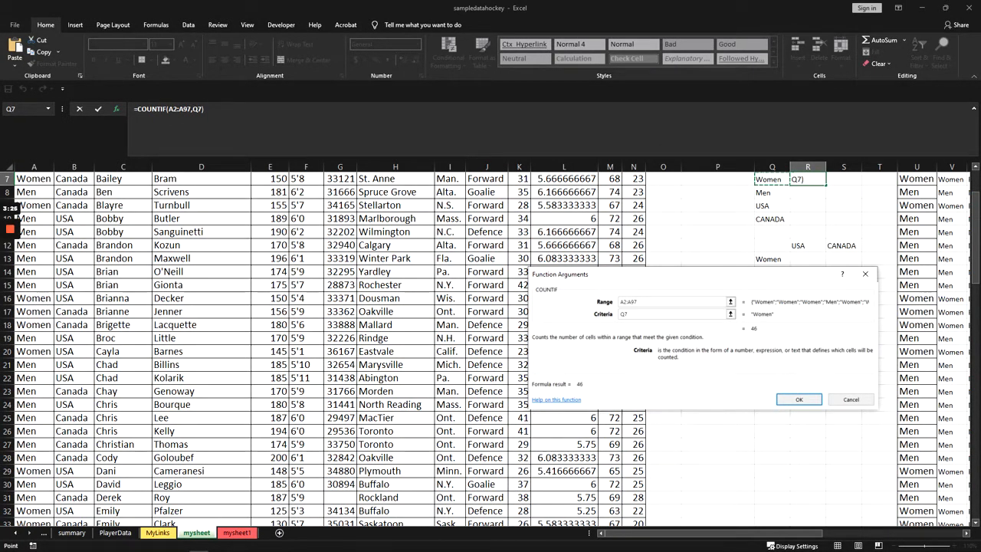
left_click(799, 399)
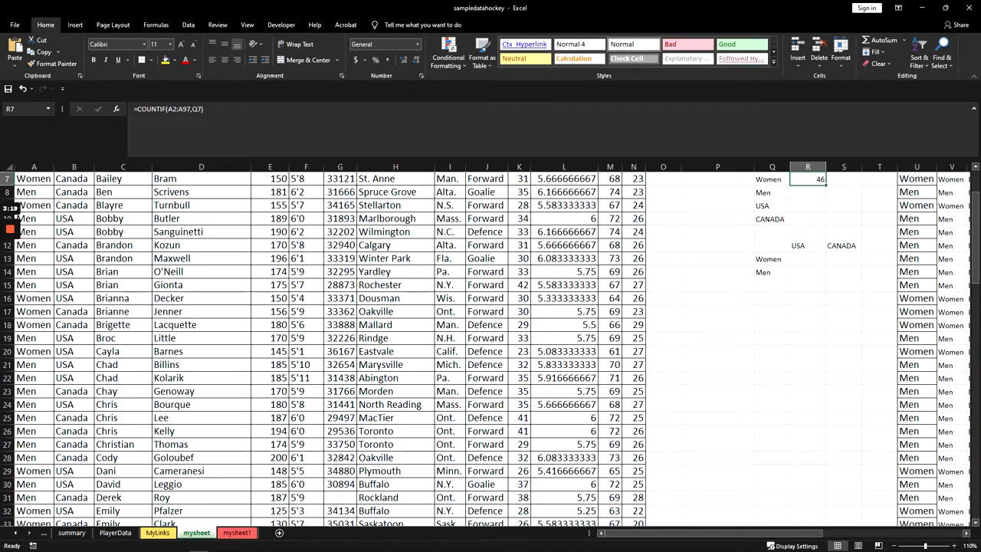
scroll(491, 345, "up", 1)
key("Down")
key("Down")
key("Up")
key("Down")
key("Up")
key("Up")
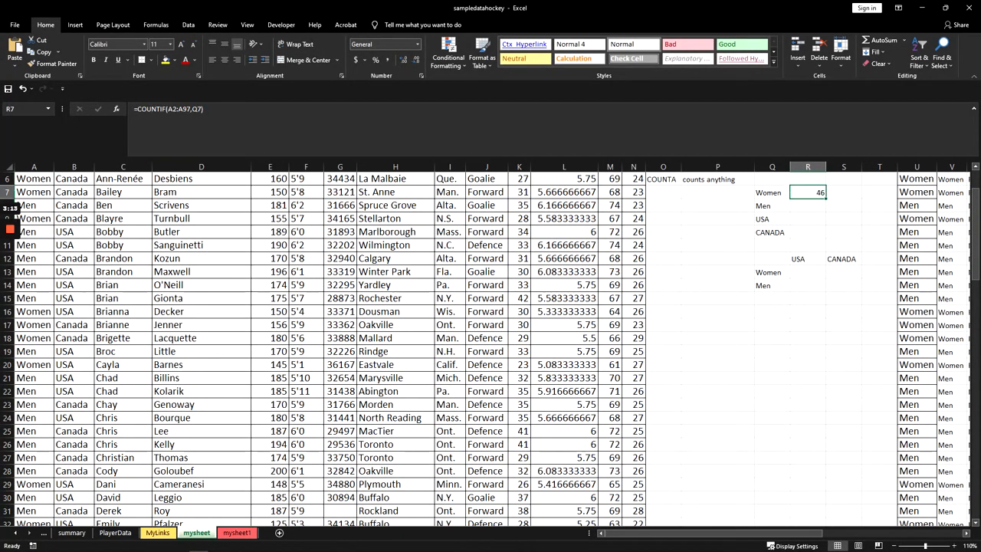
- Reopen the arguments of the COUNTIF in R7 and make its range absolute as $A$2:$A$97
key("F2")
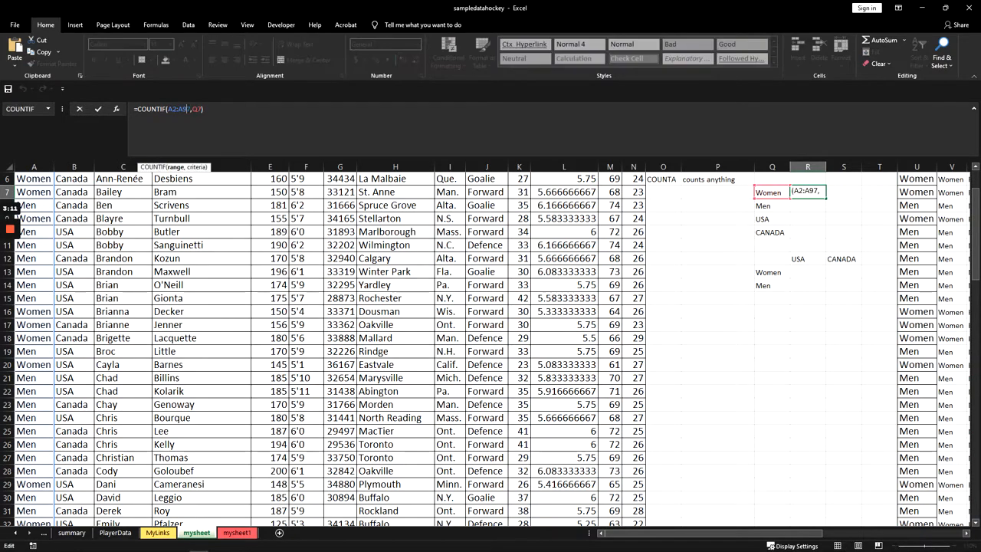
left_click(115, 109)
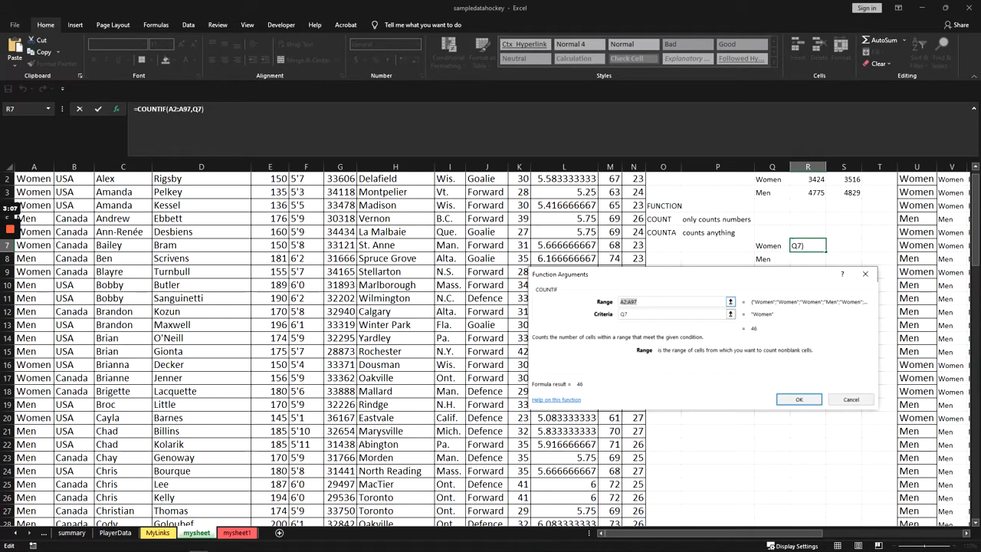
key("F4")
key("Tab")
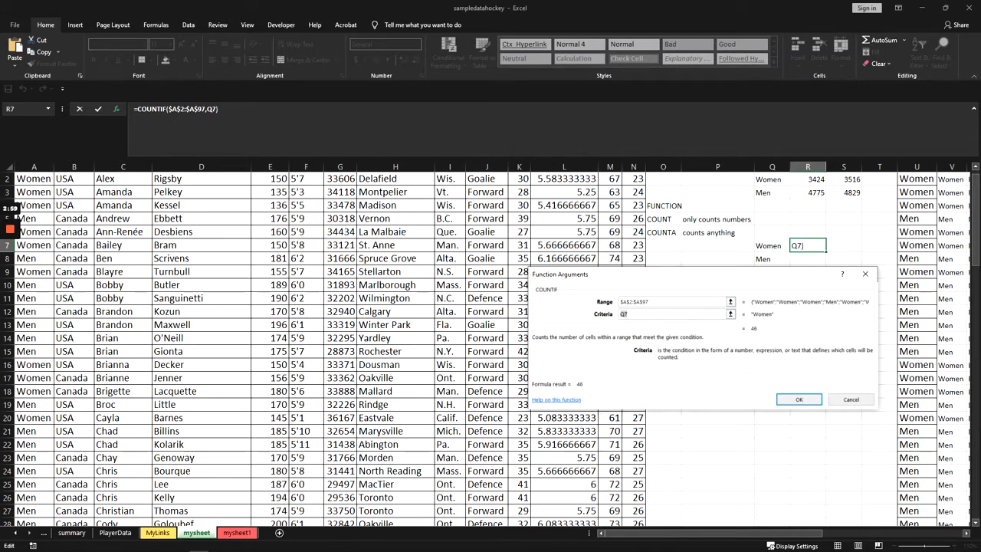
- Lock the criteria column as $Q7 in the R7 formula and fill it down to the Men row in R8
double_click(622, 314)
key("F4")
key("F4")
key("F4")
left_click(634, 315)
left_click(795, 402)
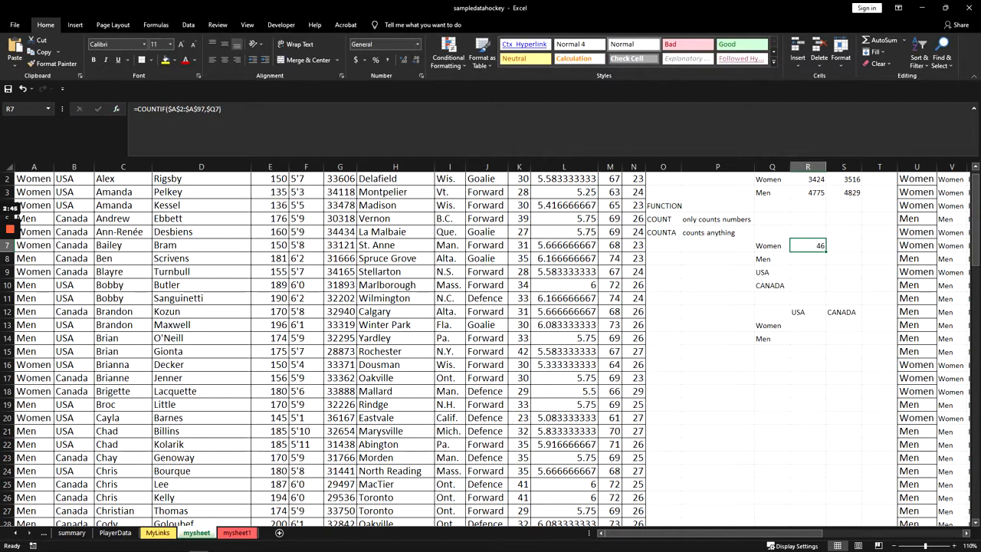
left_click_drag(825, 250, 826, 265)
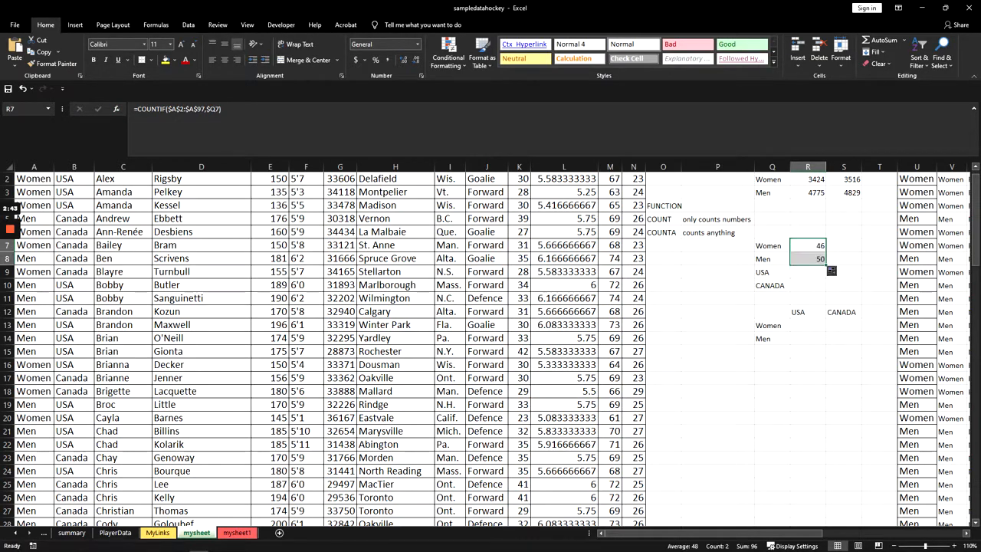
left_click(807, 259)
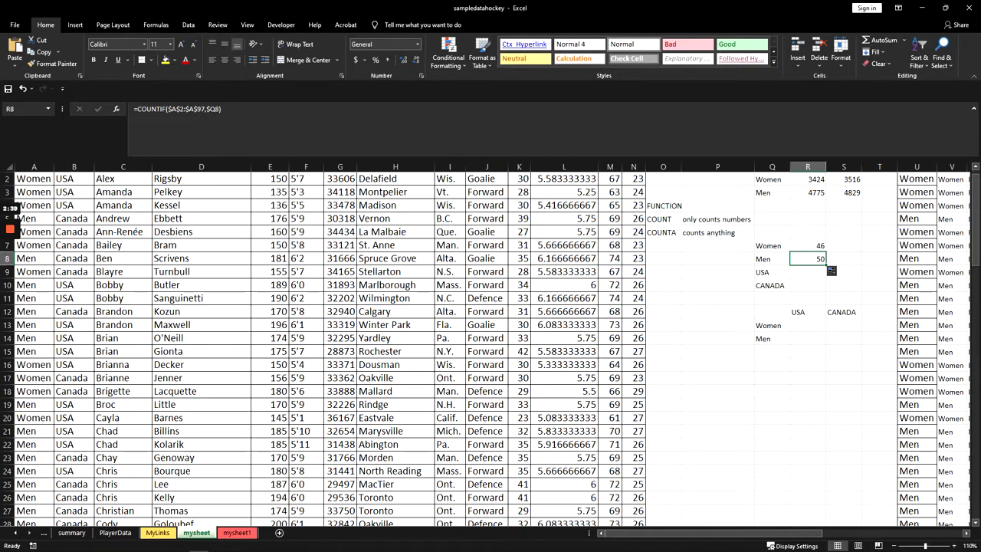
- Insert a COUNTIF function in R9 with the Country column as its absolute range $B$2:$B$97
key("Down")
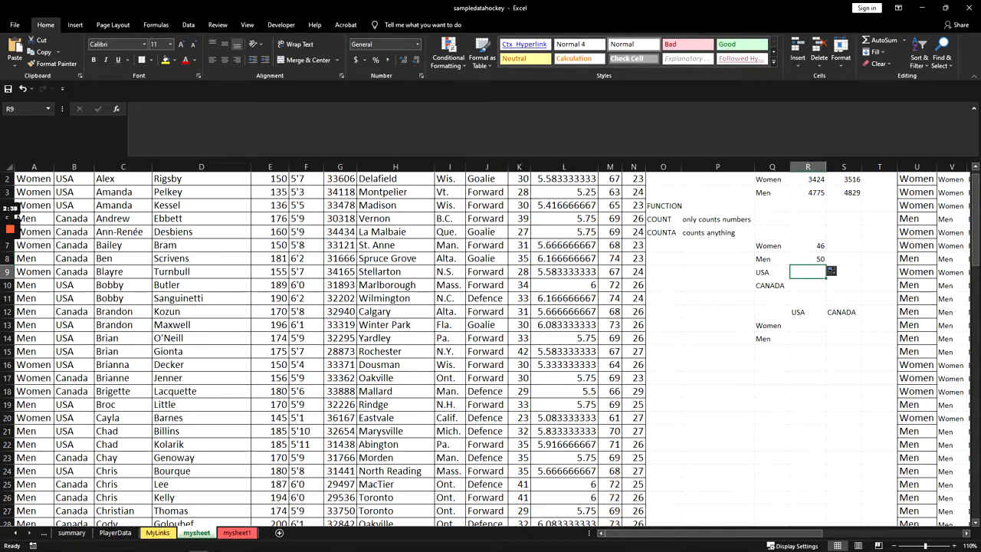
left_click(116, 110)
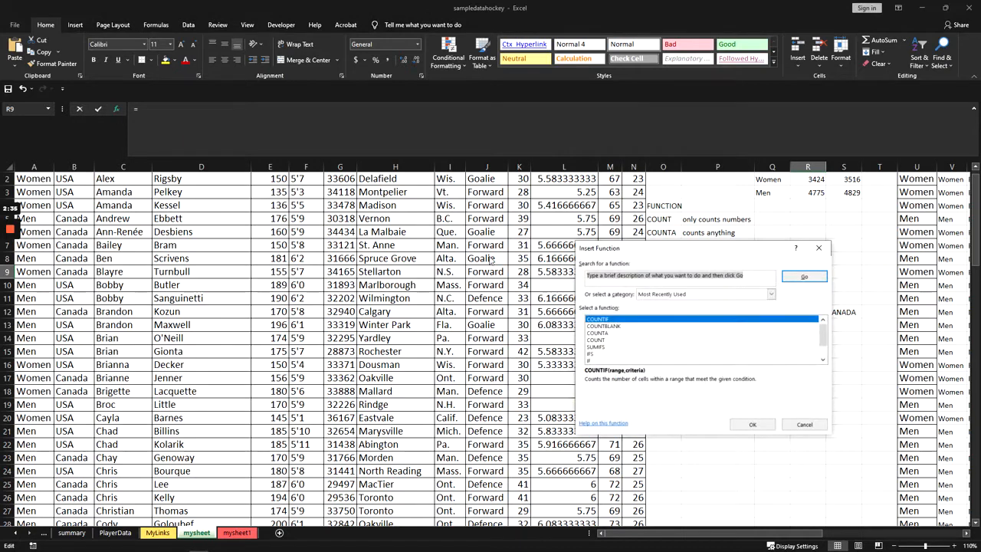
left_click(752, 423)
left_click(74, 192)
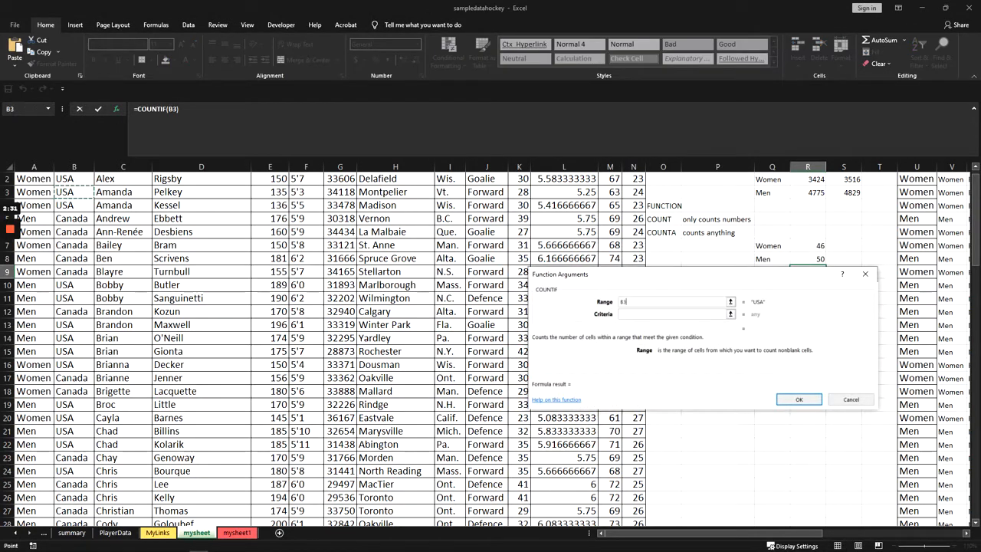
key("BackSpace")
type("1")
key("Down")
key("ctrl+shift+Down")
key("shift+Up")
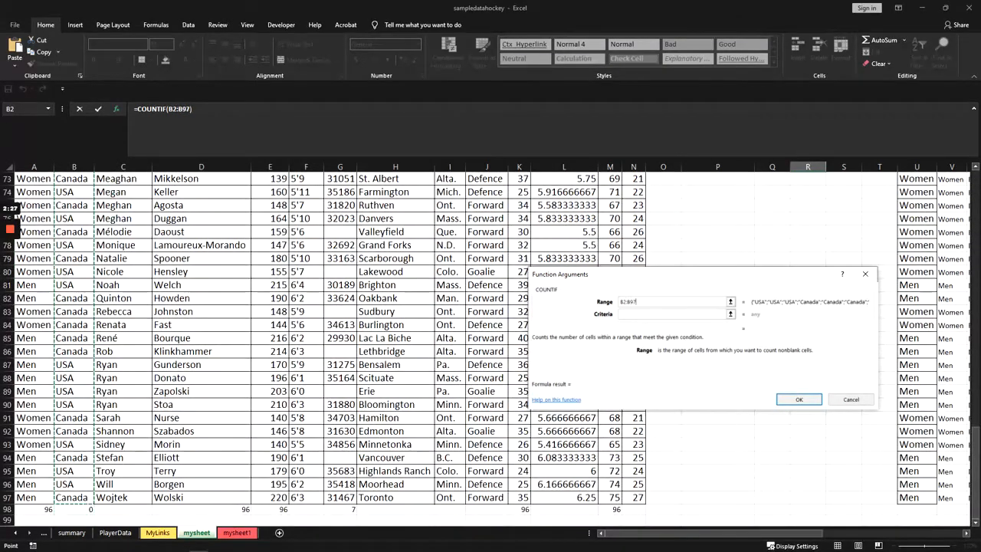
key("F4")
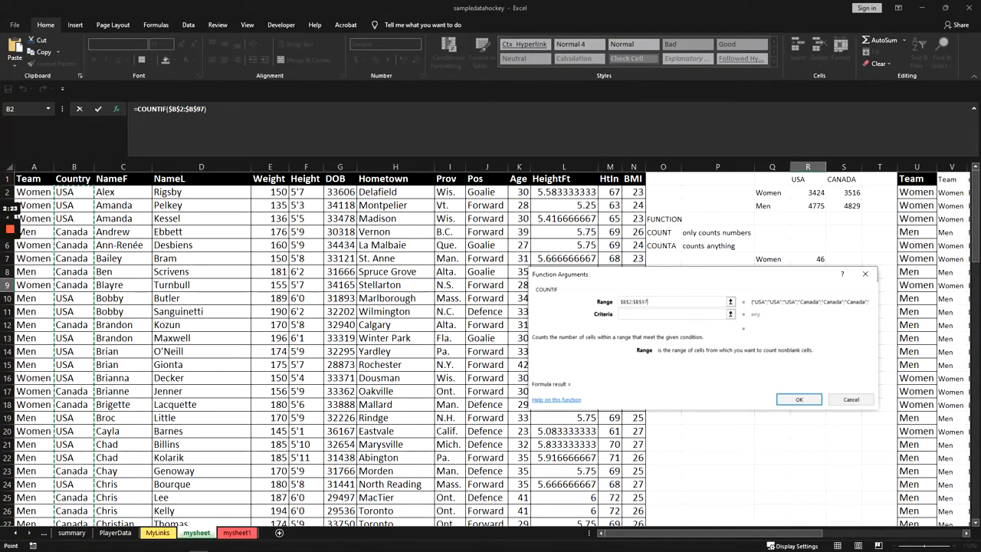
key("Tab")
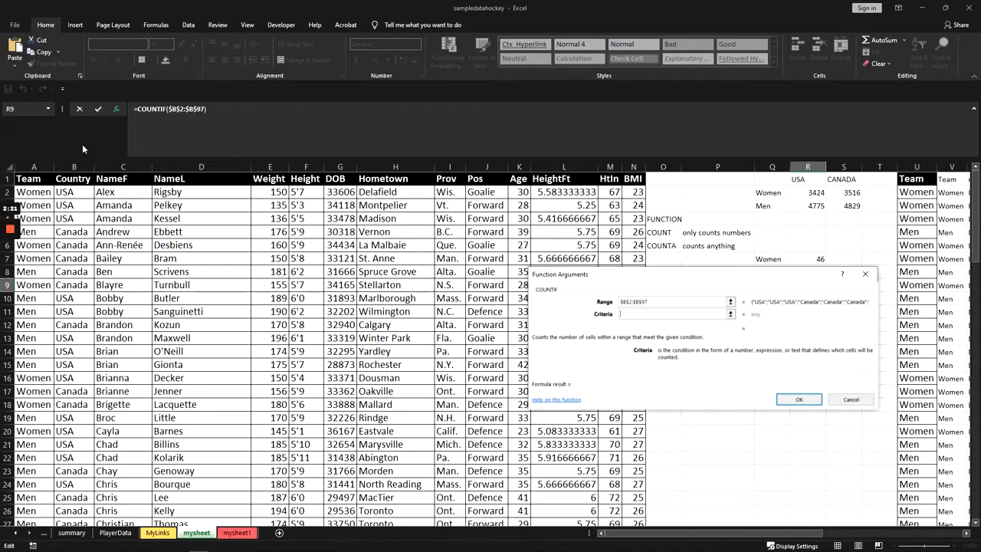
- Set the R9 criteria to the USA label as $Q9 and fill the formula down to the CANADA row in R10
left_click_drag(714, 274, 755, 344)
left_click(772, 286)
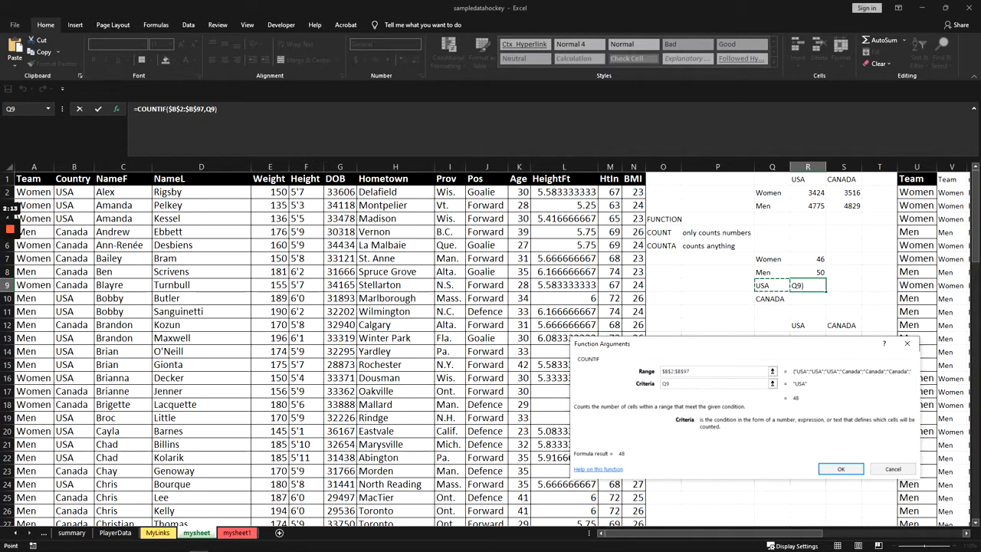
key("F4")
key("F4")
key("F4")
key("Return")
left_click_drag(825, 291, 825, 302)
left_click(808, 299)
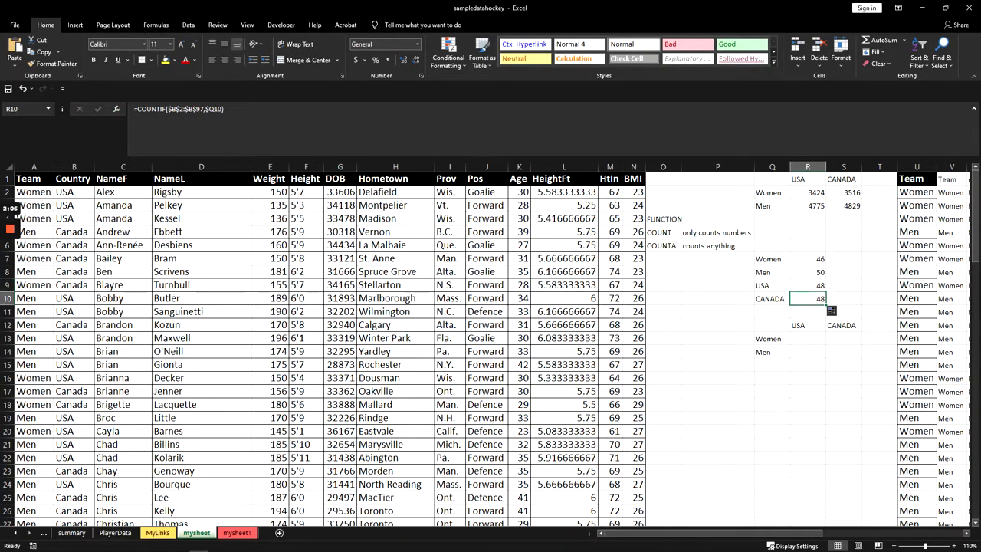
- Search the functions for count and insert COUNTIFS in R13, the Women and USA cell, keeping its arguments clear of the table
left_click(808, 338)
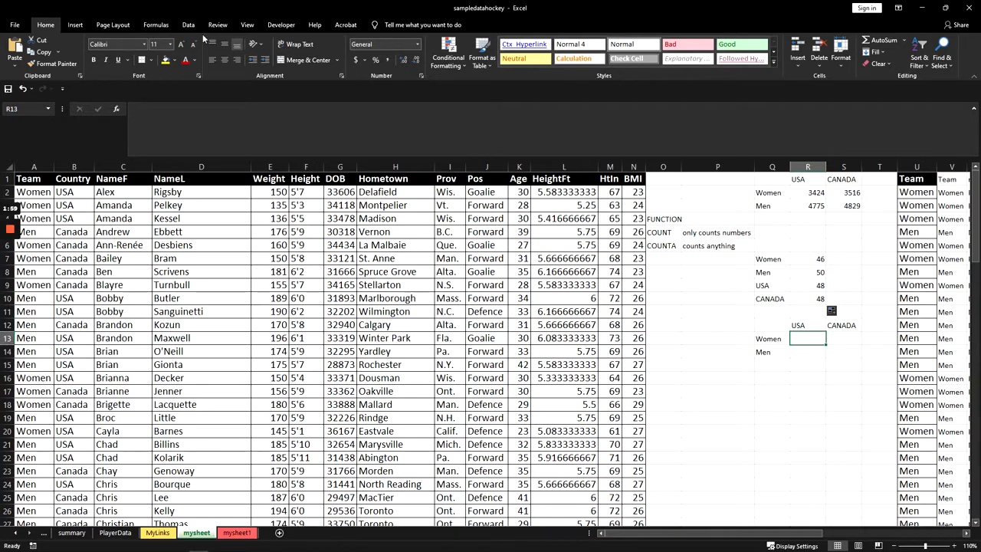
left_click(116, 108)
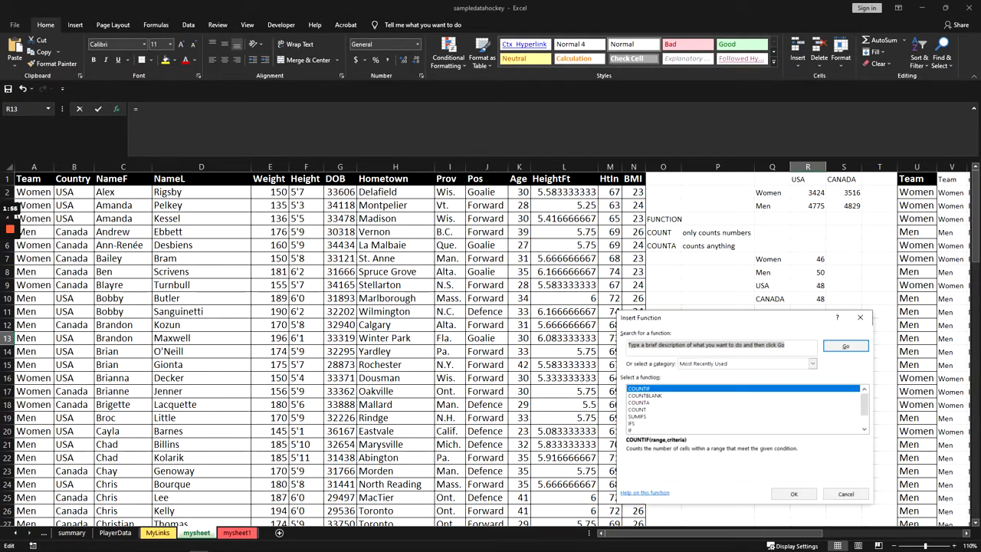
type("c")
key("Return")
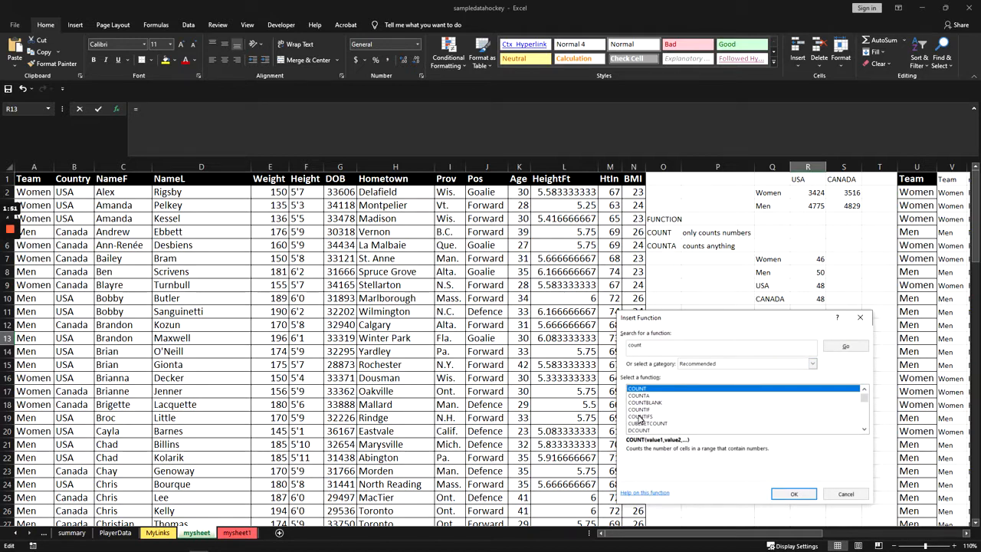
left_click(639, 417)
left_click(794, 494)
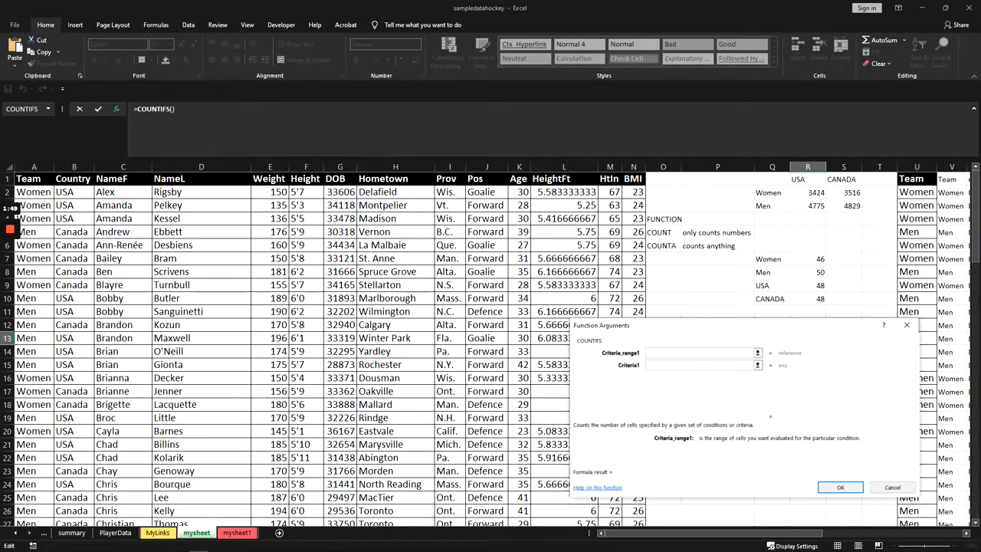
left_click_drag(695, 331, 668, 404)
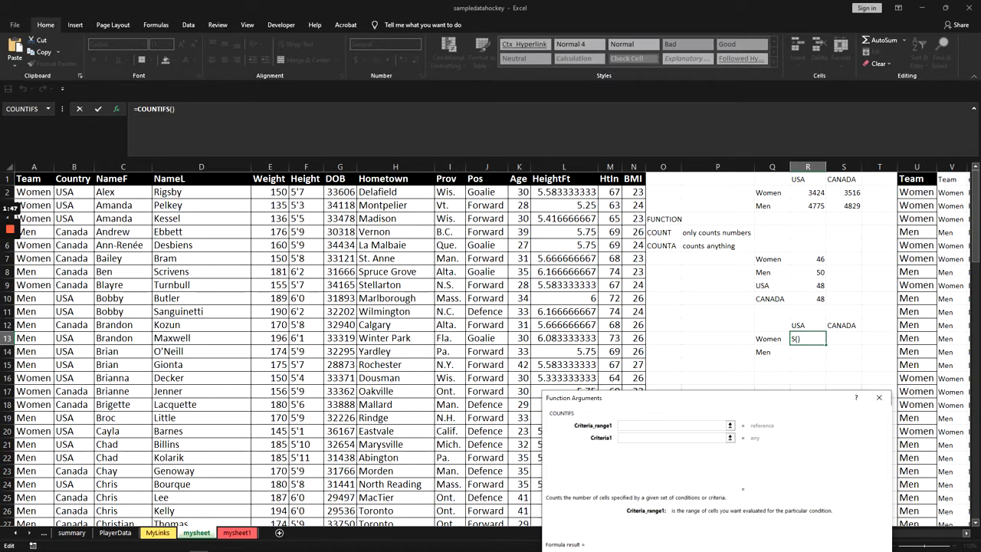
- Set the first COUNTIFS criteria range to the Team column as absolute $A$2:$A$97, with the Women label Q13 as its criteria
left_click(33, 192)
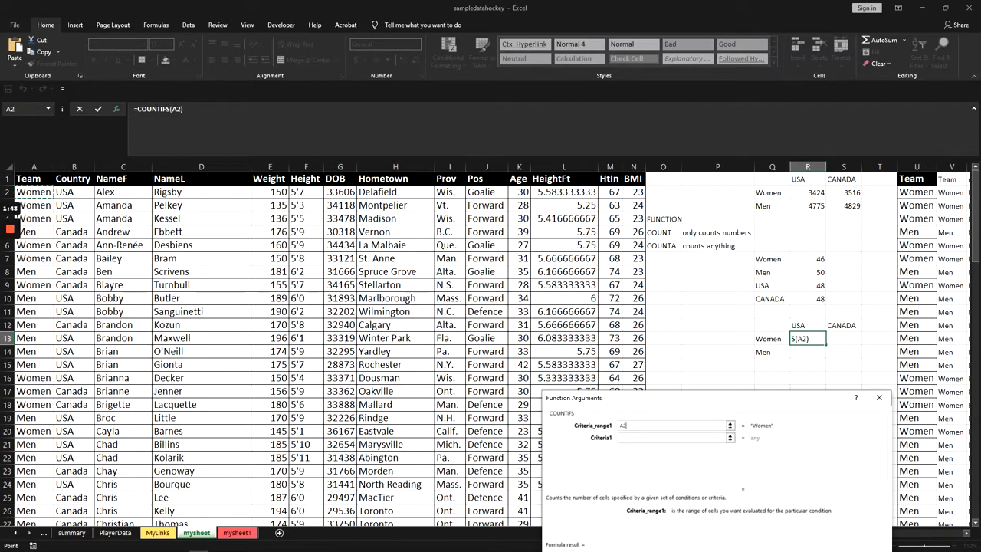
key("ctrl+shift+Down")
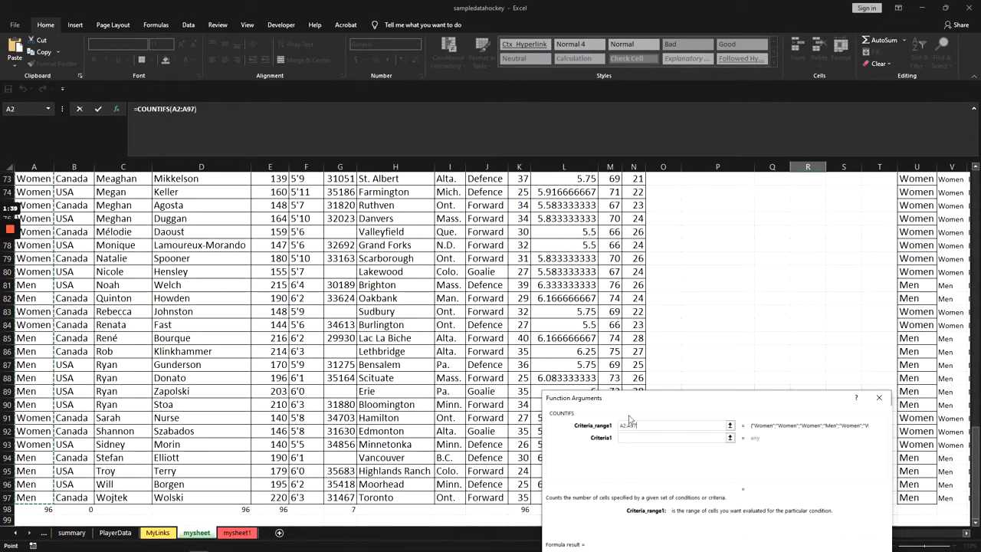
key("Tab")
left_click_drag(975, 452, 975, 176)
left_click(768, 338)
scroll(616, 429, "down", 1)
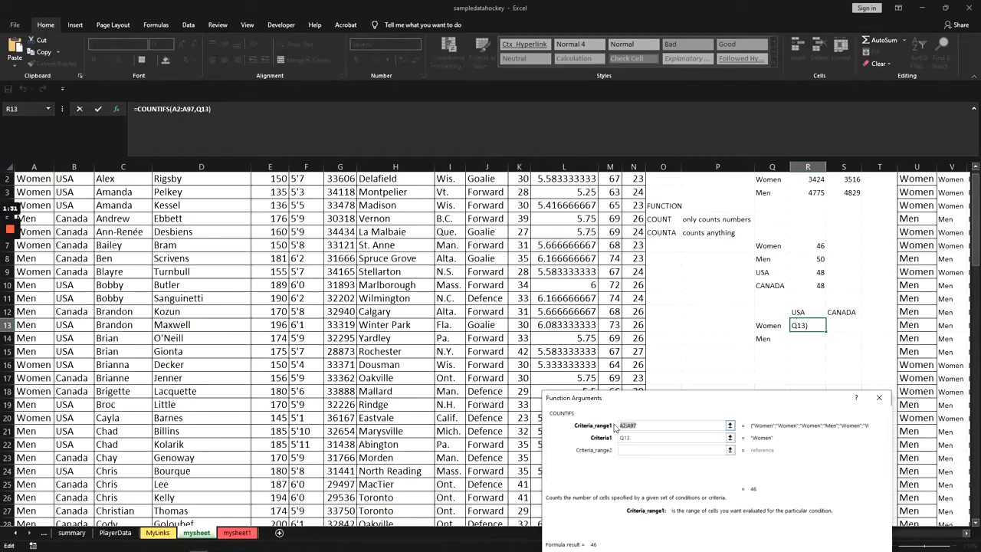
key("F4")
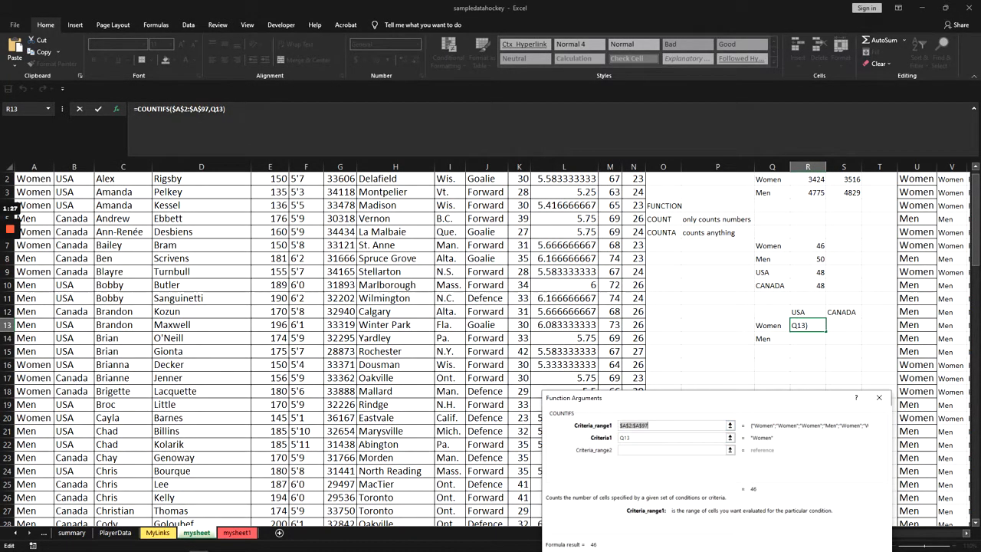
- Lock only the column of the first criteria reference as $Q13
left_click(660, 438)
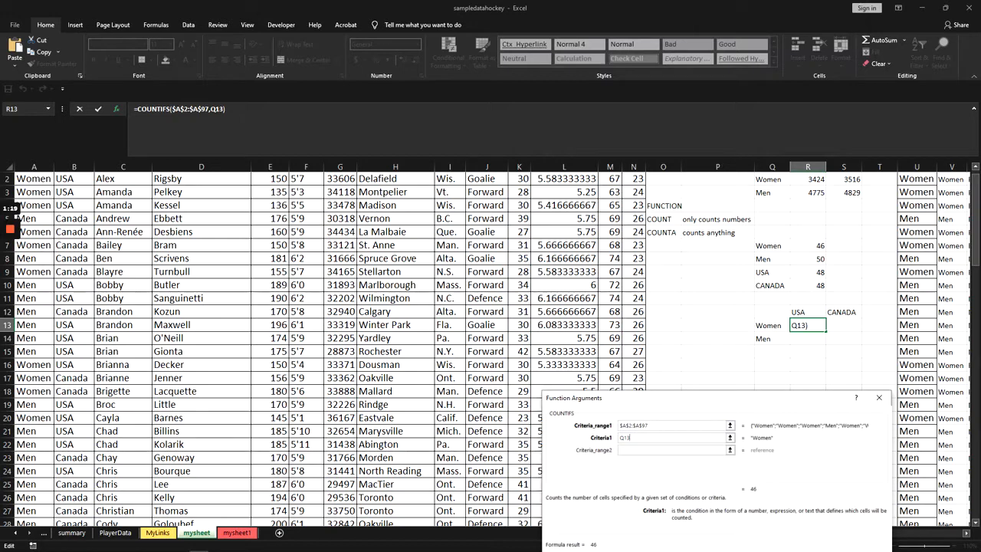
key("F4")
key("F4")
key("F4")
- Set the second COUNTIFS criteria range to the Country column as absolute $B$2:$B$97
left_click(651, 450)
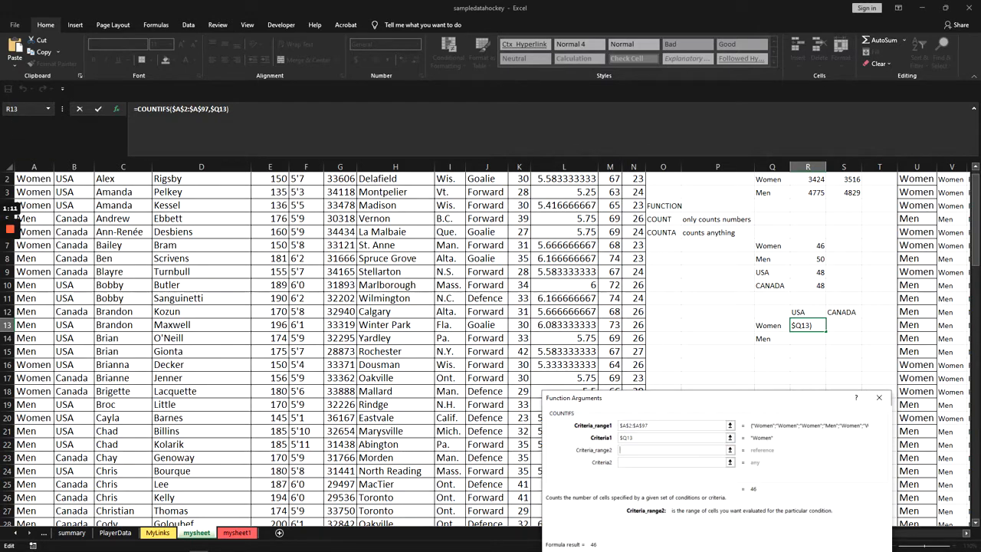
left_click(74, 192)
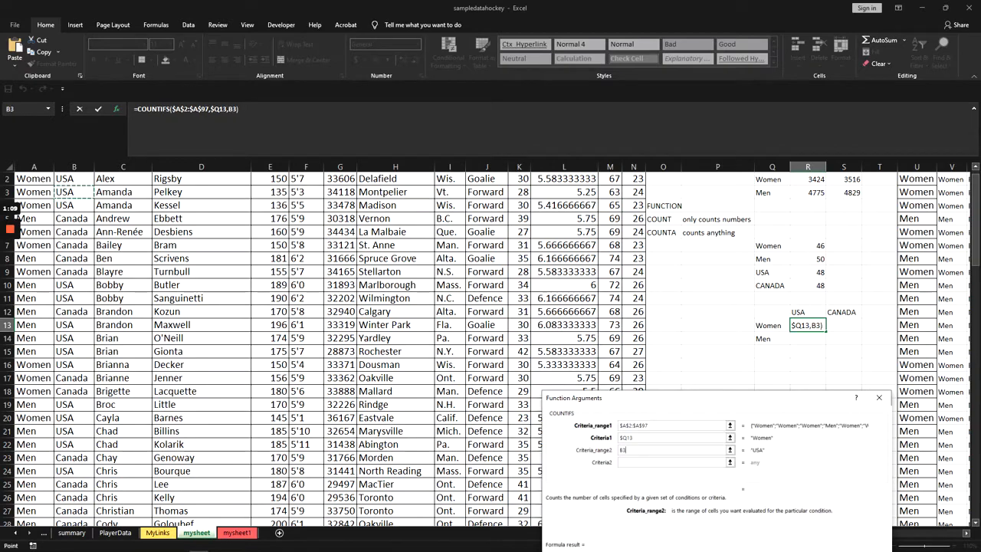
key("ctrl+Up")
key("Down")
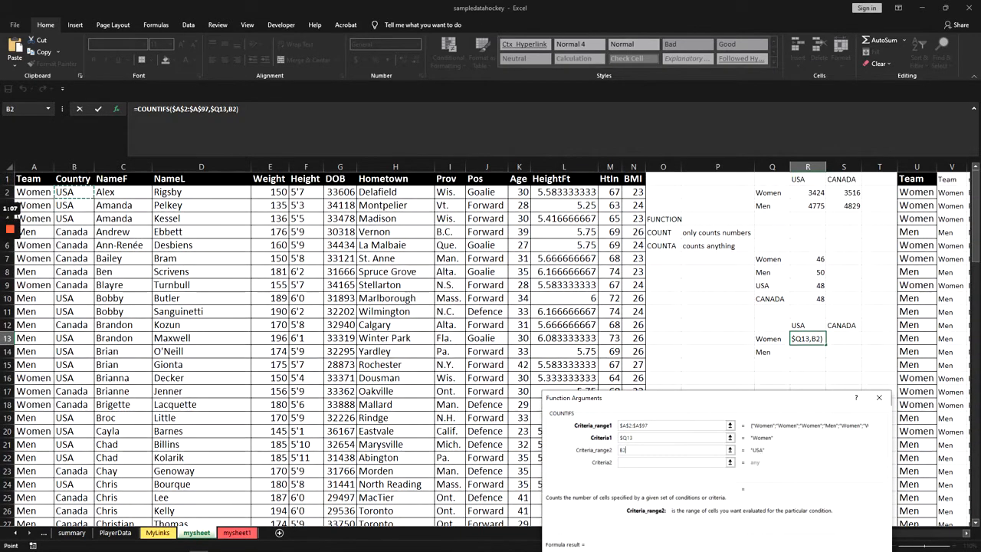
key("ctrl+shift+Down")
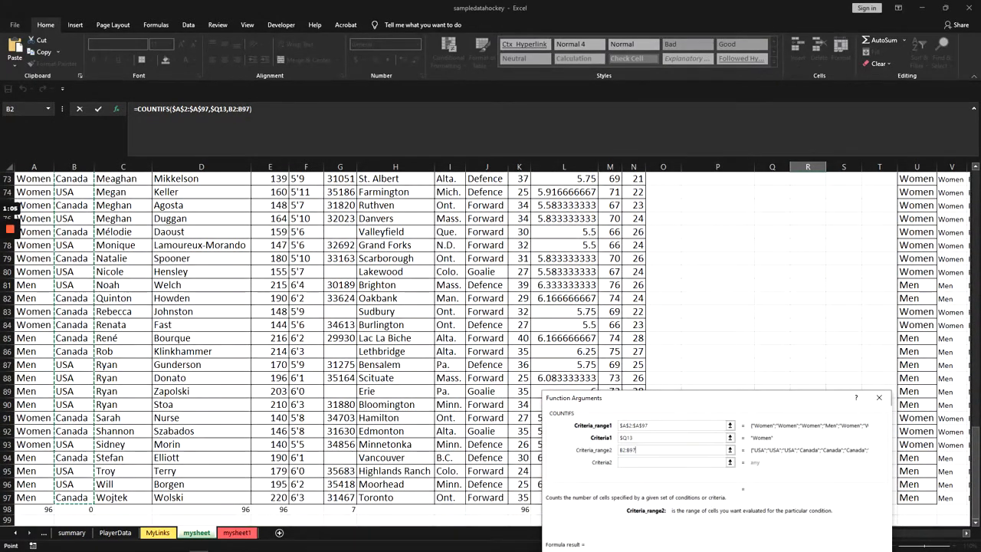
key("F4")
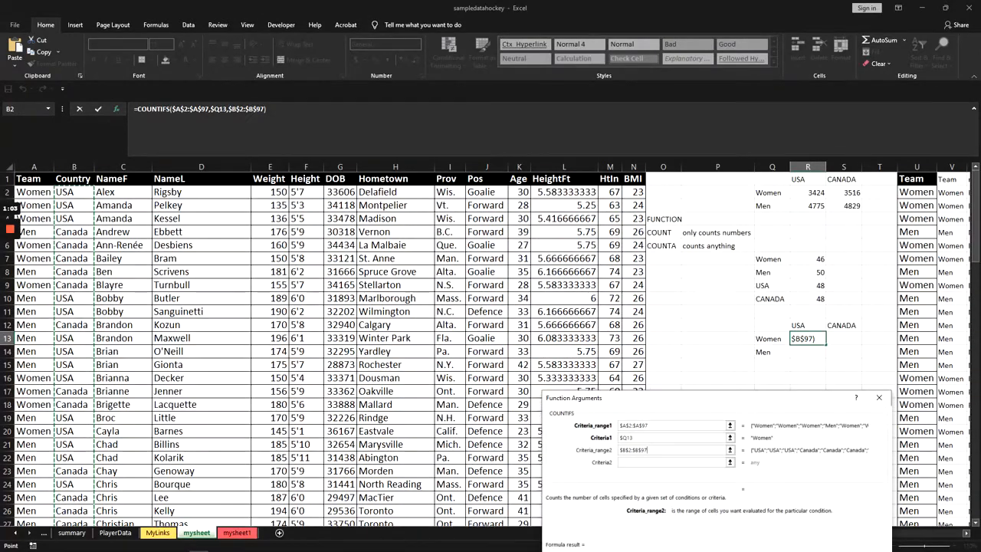
- Set the second criteria to the USA header as R$12 and fill the R13 formula across the Women and Men rows through S14
key("Tab")
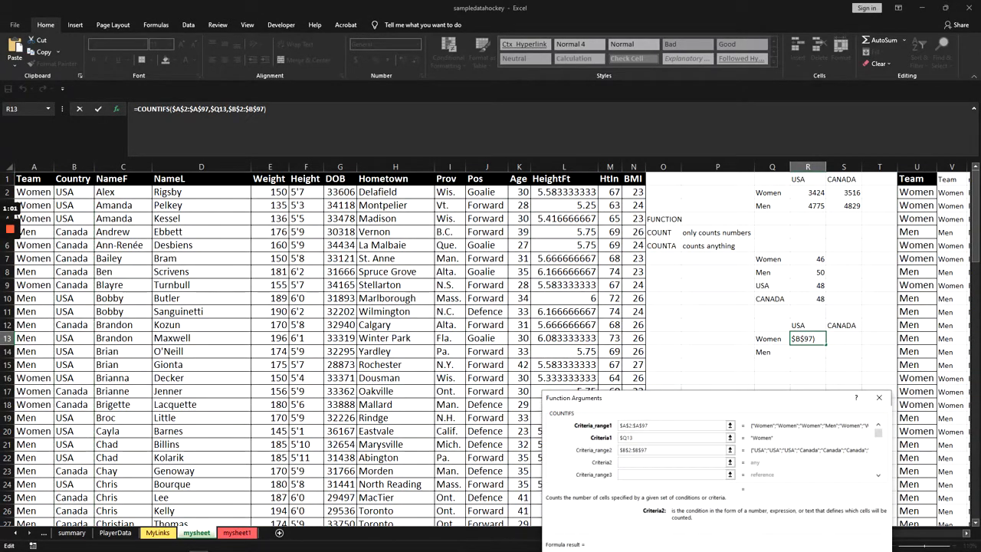
key("Up")
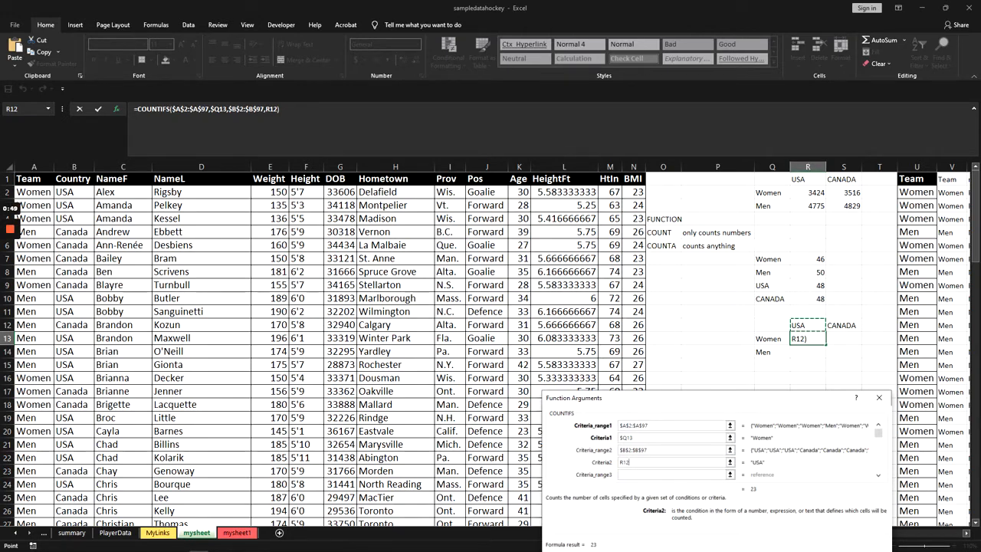
key("F4")
key("F4")
key("Return")
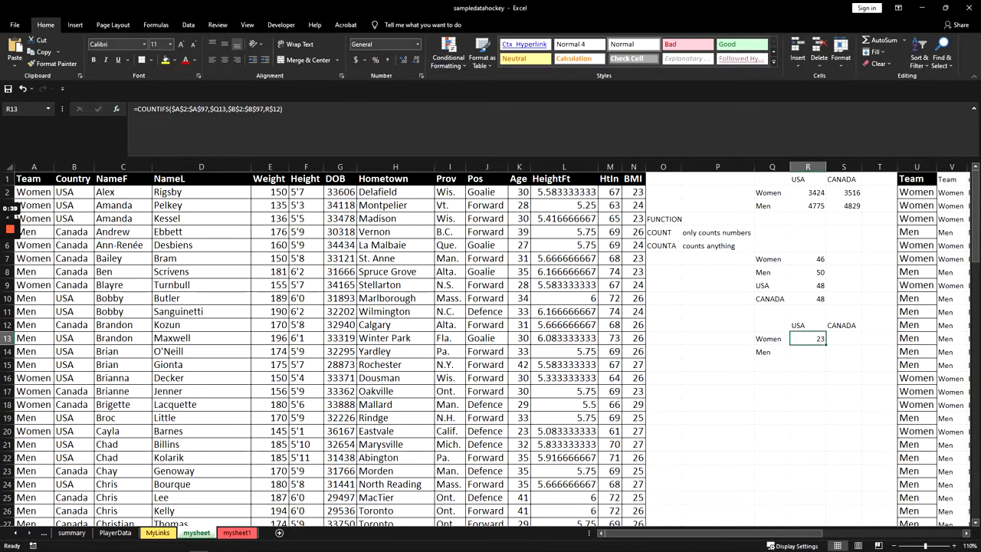
left_click_drag(826, 344, 860, 358)
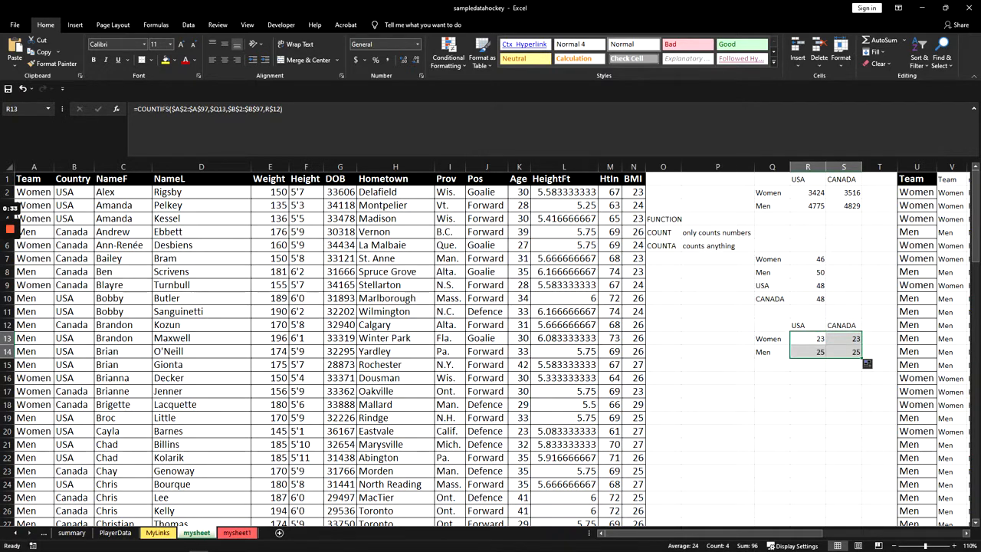
- Review the COUNTIFS formulas in R13:S14 to check how their team and country references change from cell to cell
left_click(808, 338)
left_click(843, 339)
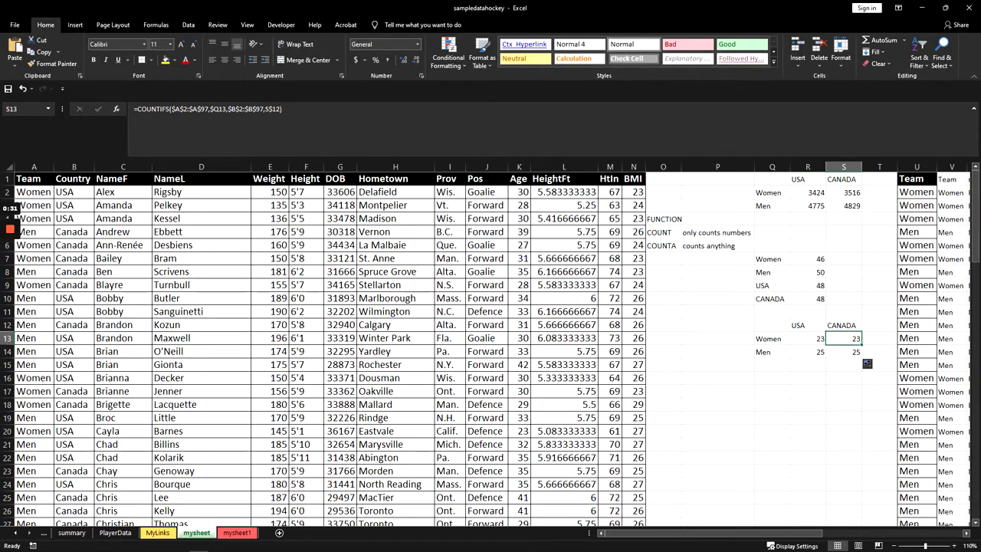
left_click(808, 338)
left_click(808, 352)
left_click(844, 352)
left_click(808, 352)
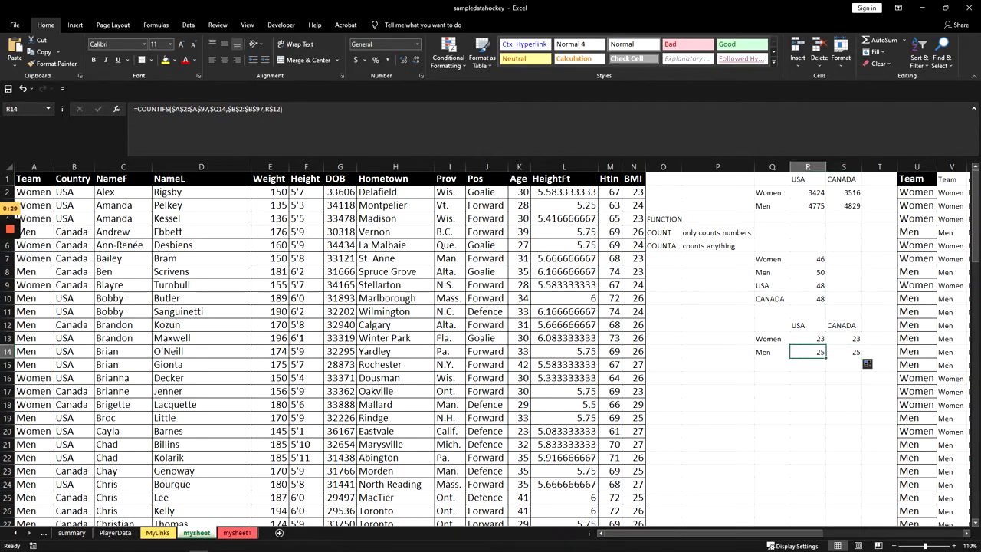
left_click(808, 339)
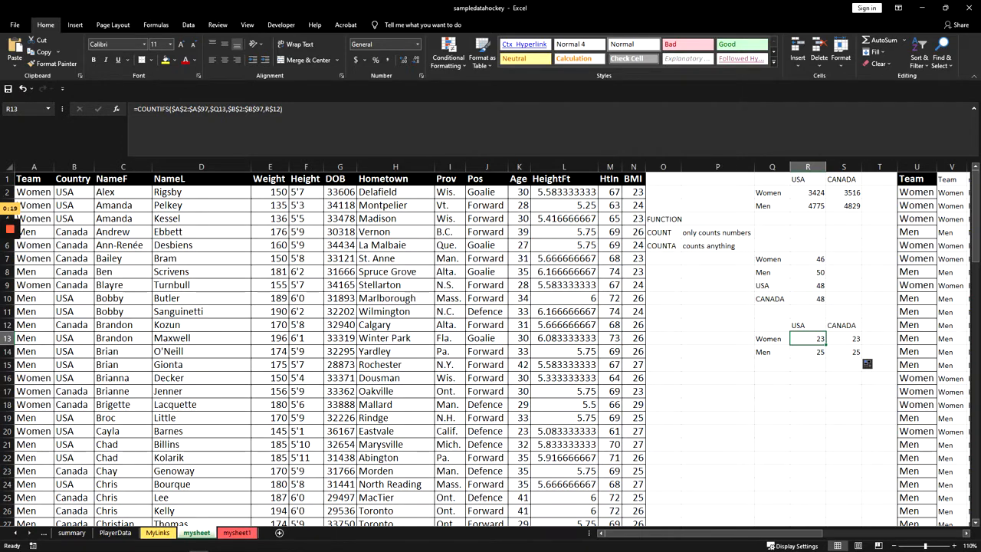
key("Down")
key("Right")
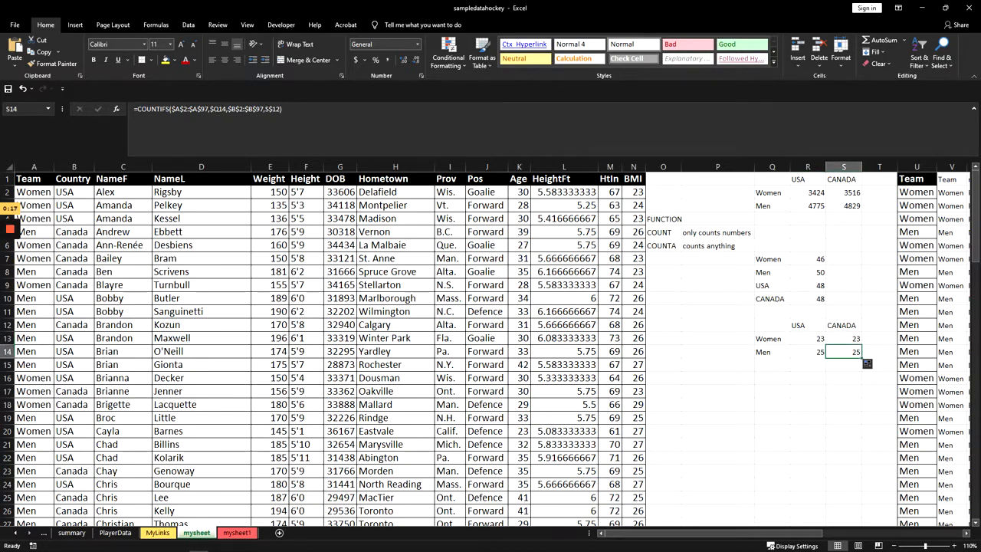
key("Left")
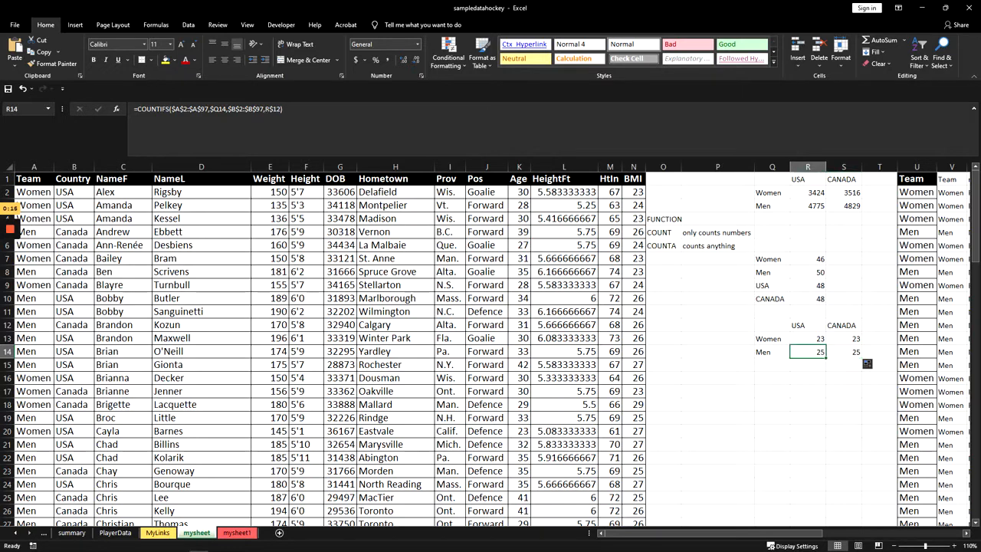
key("Right")
key("Left")
key("Up")
key("Right")
key("Left")
key("Down")
mouse_move(14, 231)
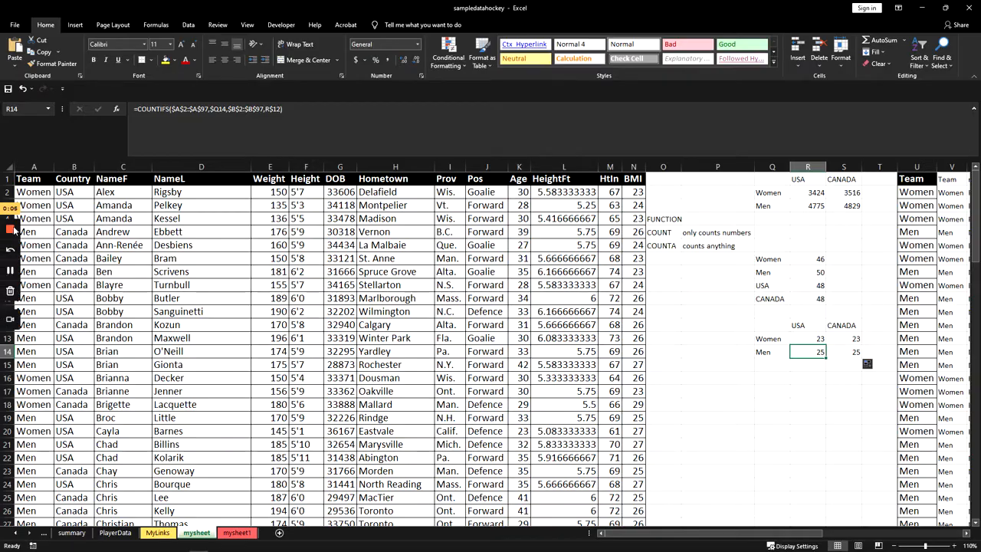